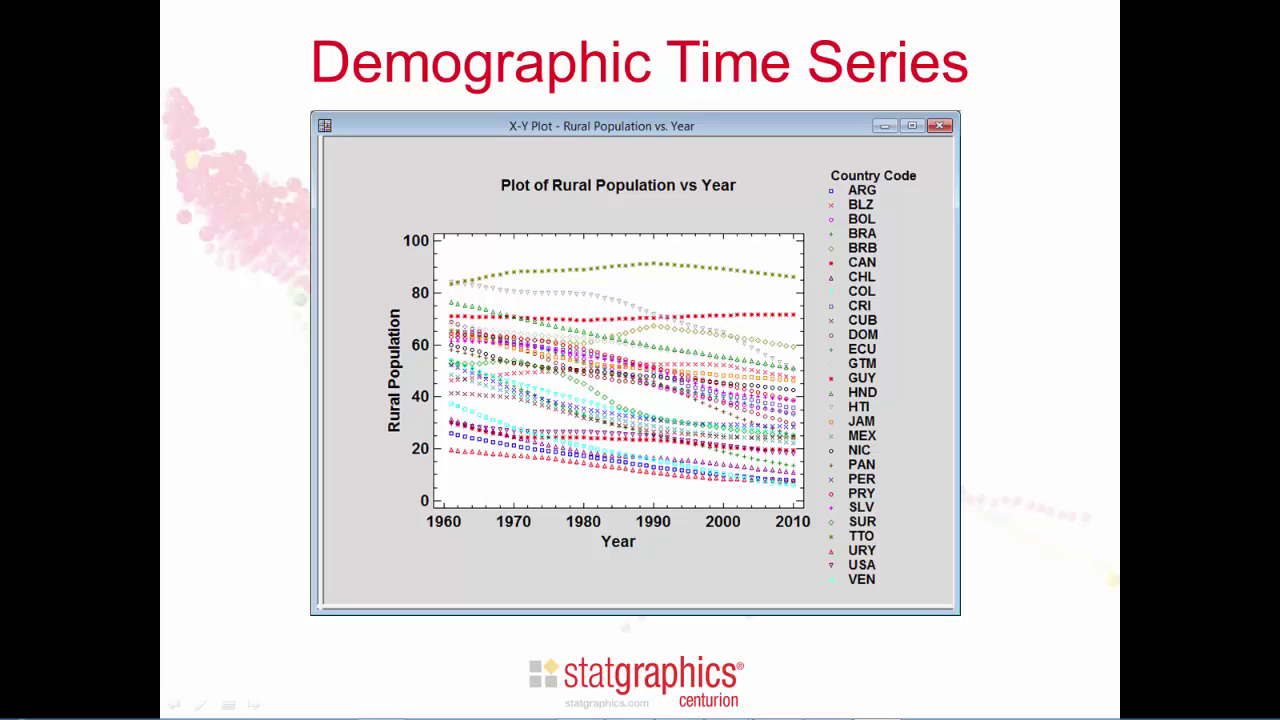
# Leave the map visualizer slide and bring up the interactive statlets list in STATGRAPHICS
pyautogui.press('Right')
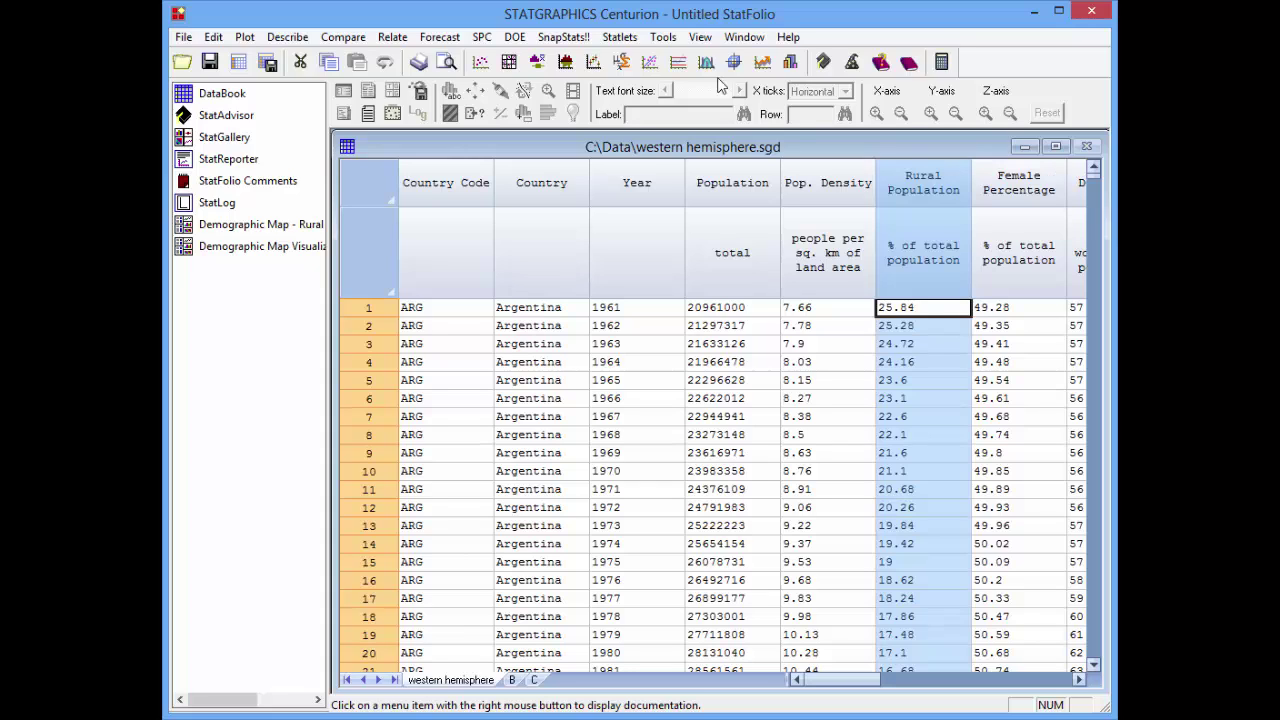
pyautogui.click(625, 39)
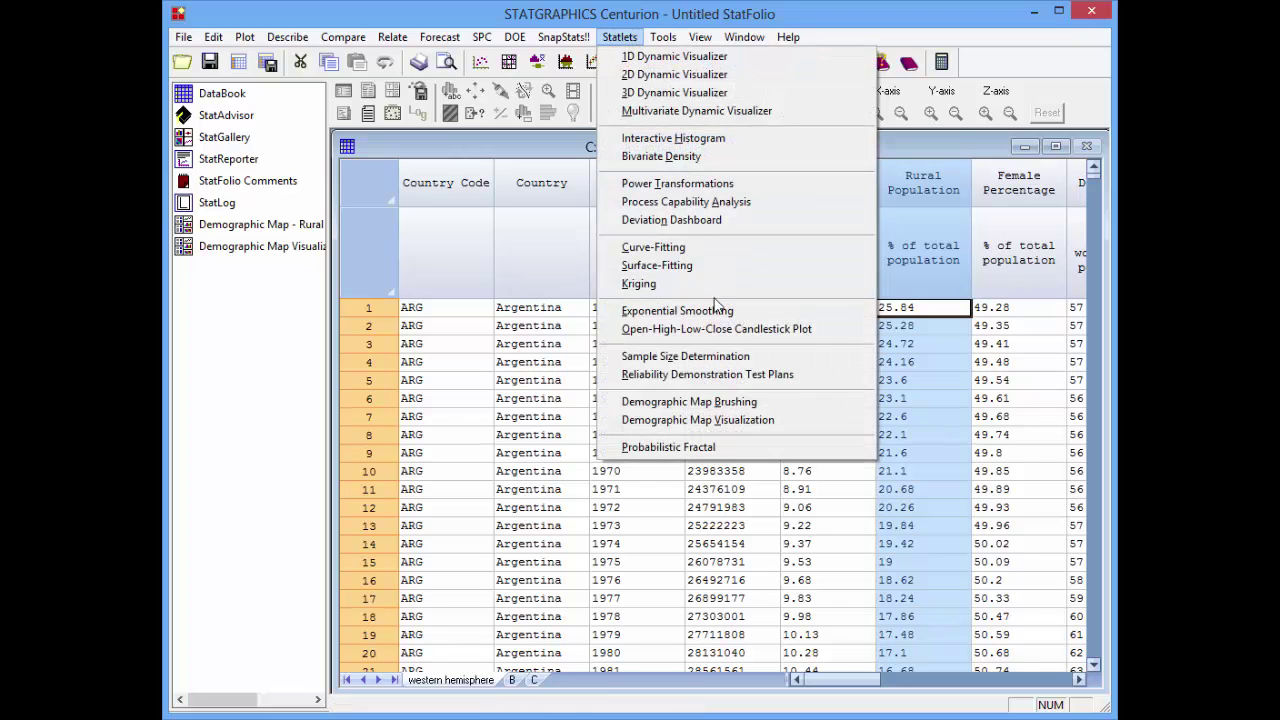
# Start a Demographic Map Visualization with Rural Population as Data, Year as Slicer, Country Code as Identifier
pyautogui.click(779, 422)
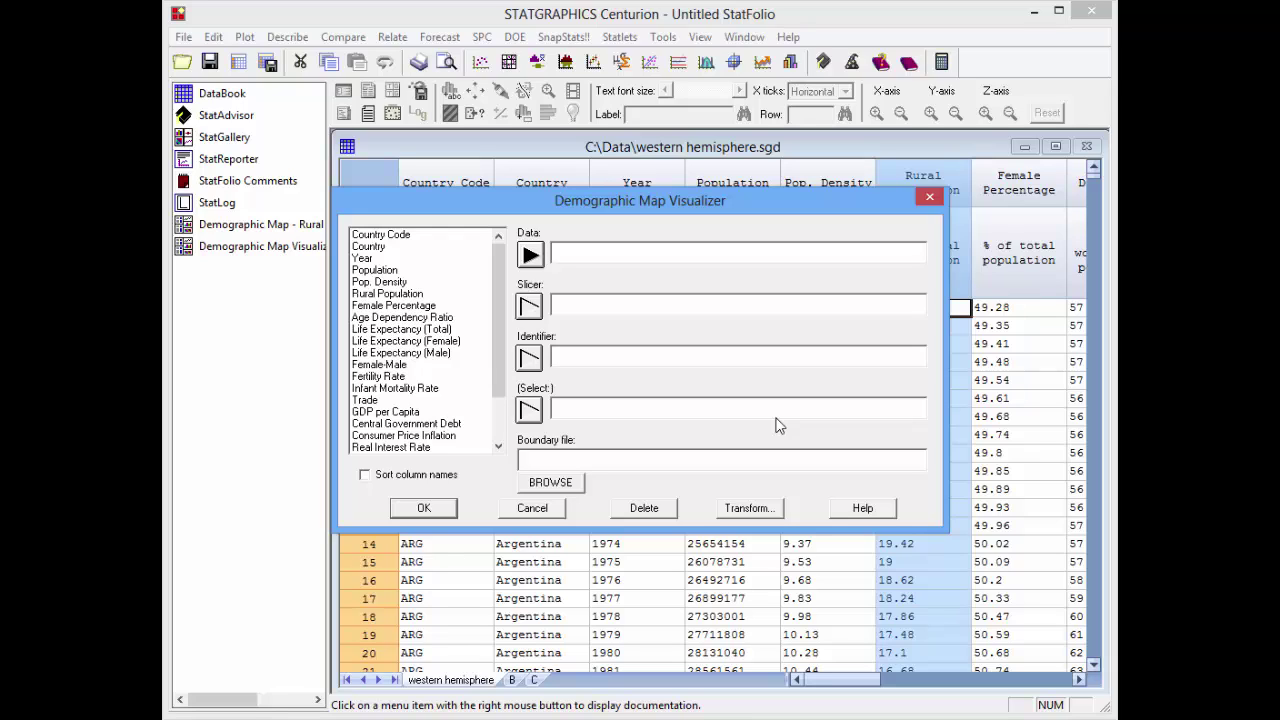
pyautogui.click(358, 294)
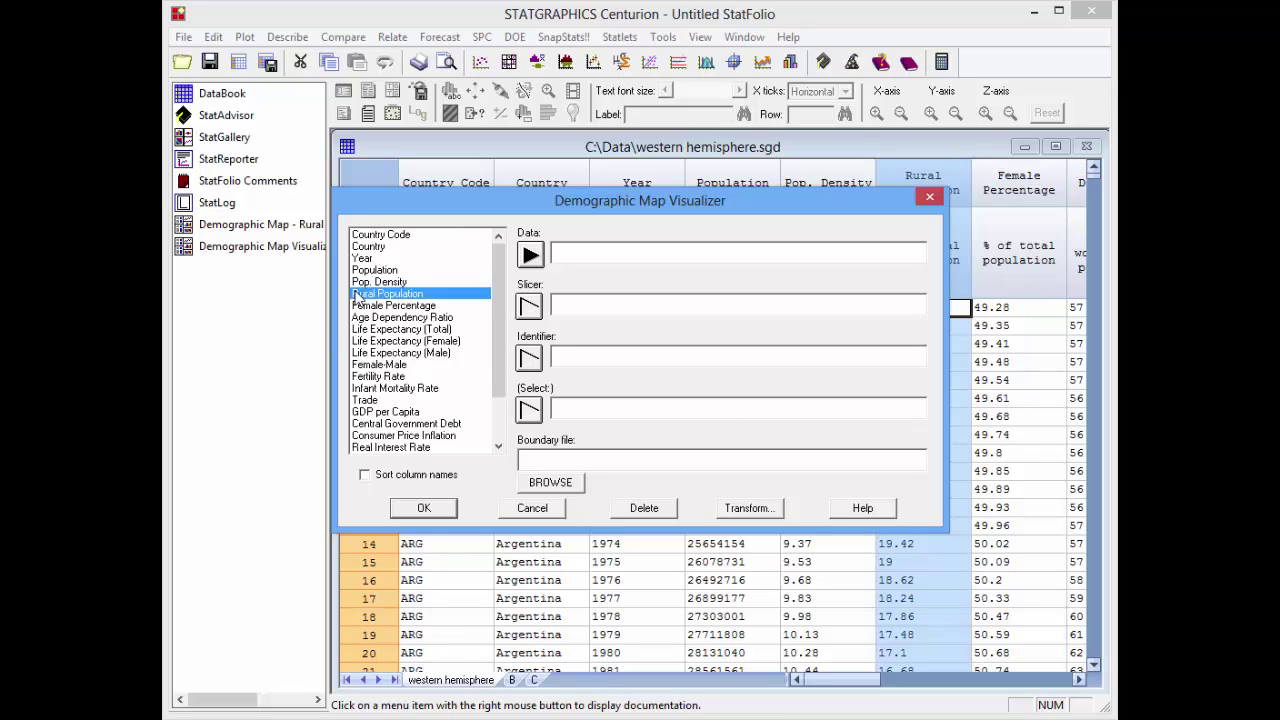
pyautogui.click(529, 255)
pyautogui.click(381, 260)
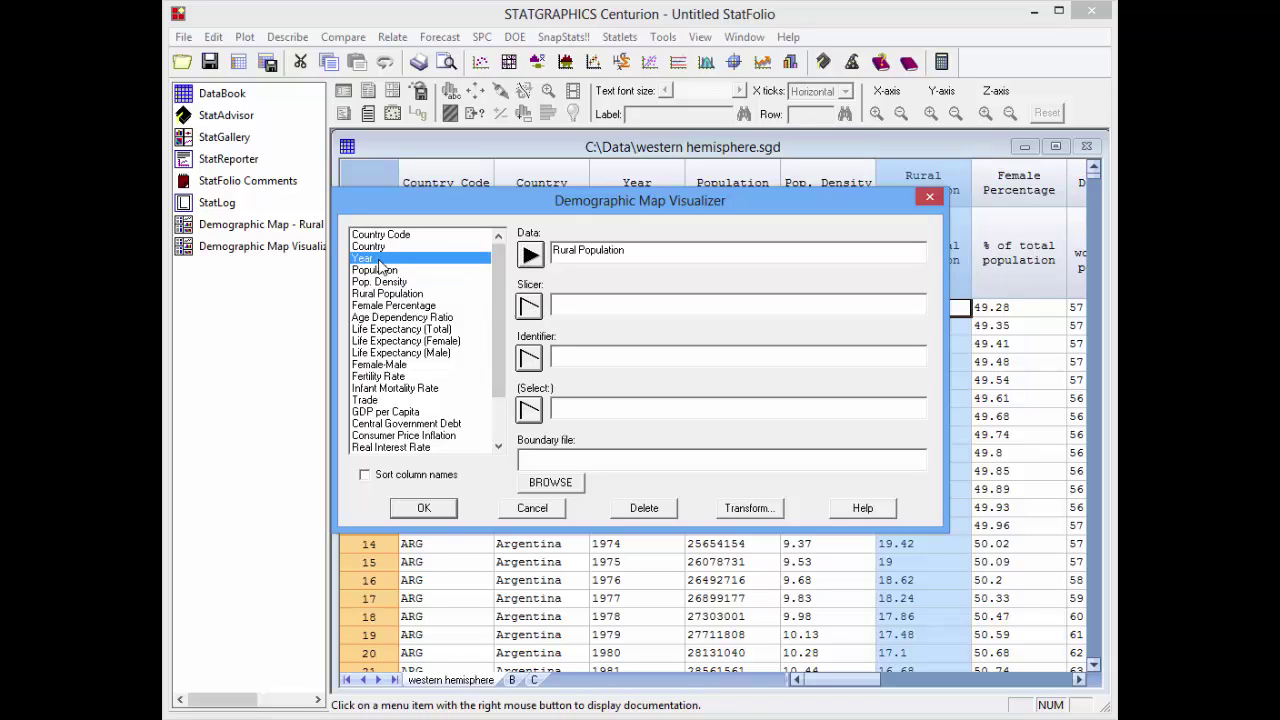
pyautogui.click(530, 307)
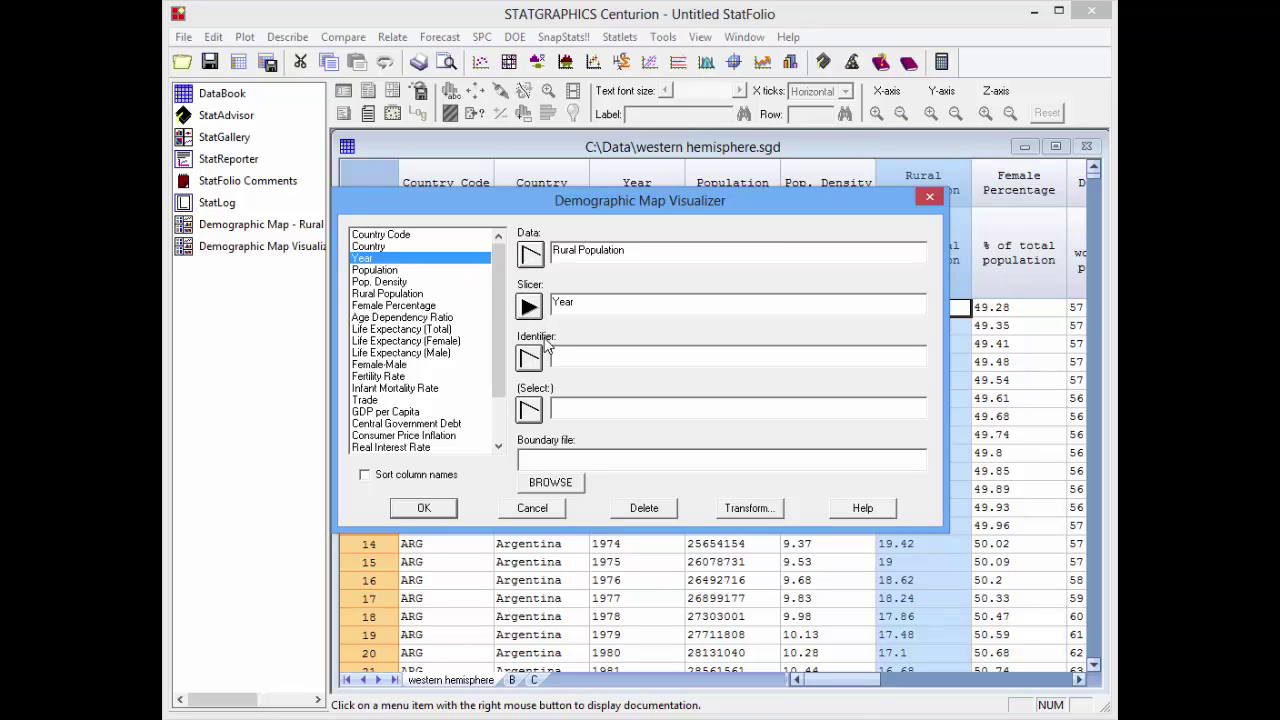
pyautogui.click(393, 237)
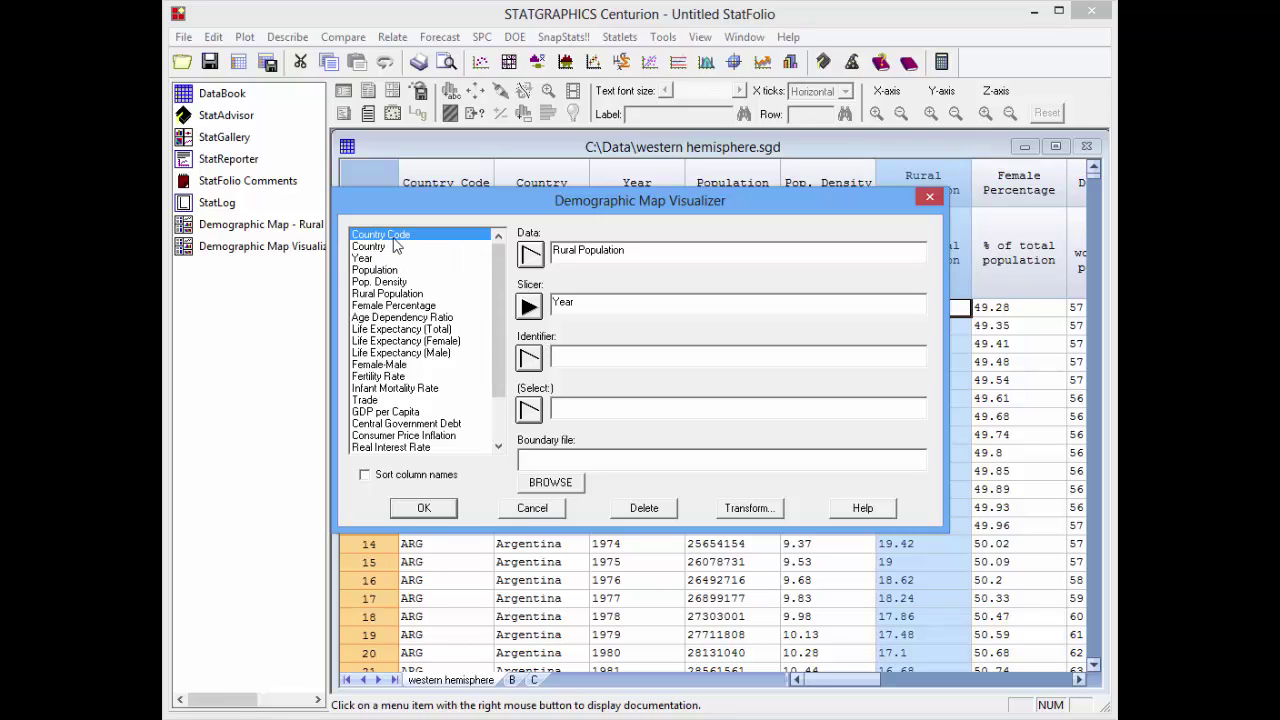
pyautogui.click(528, 359)
pyautogui.click(568, 484)
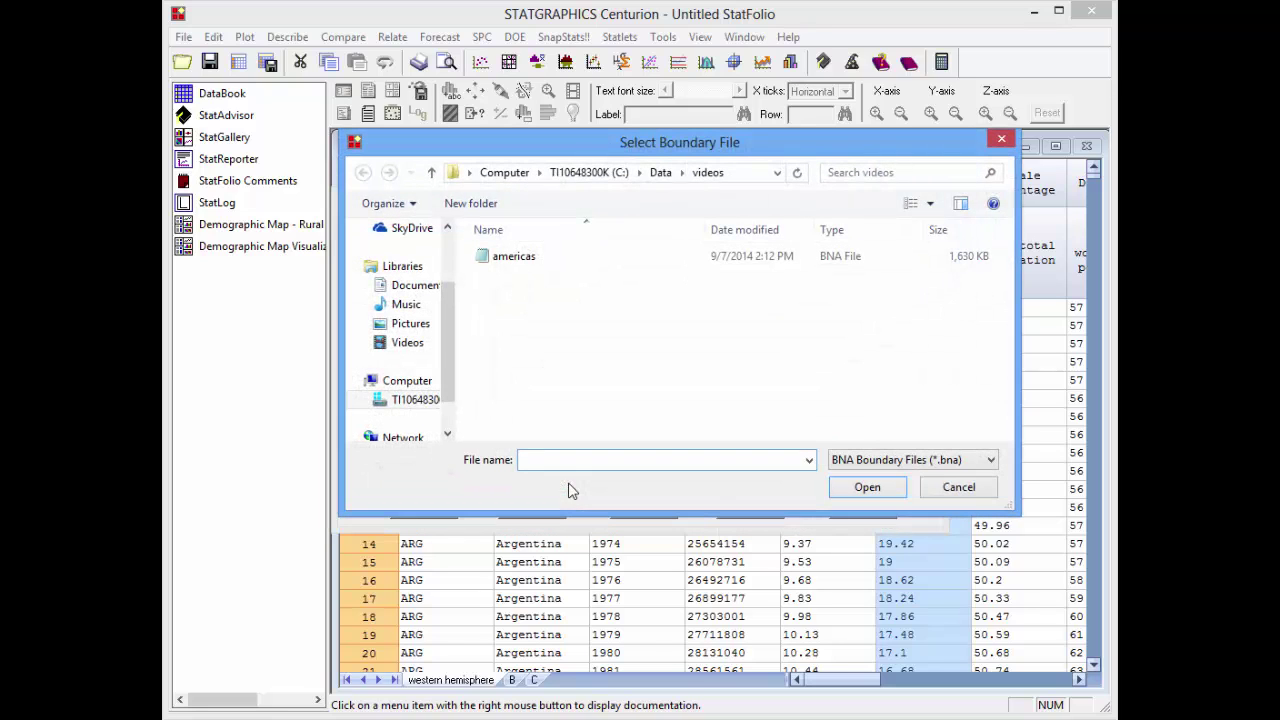
# Load americas.bna from C:\Data\videos as the map's boundary file
pyautogui.click(515, 257)
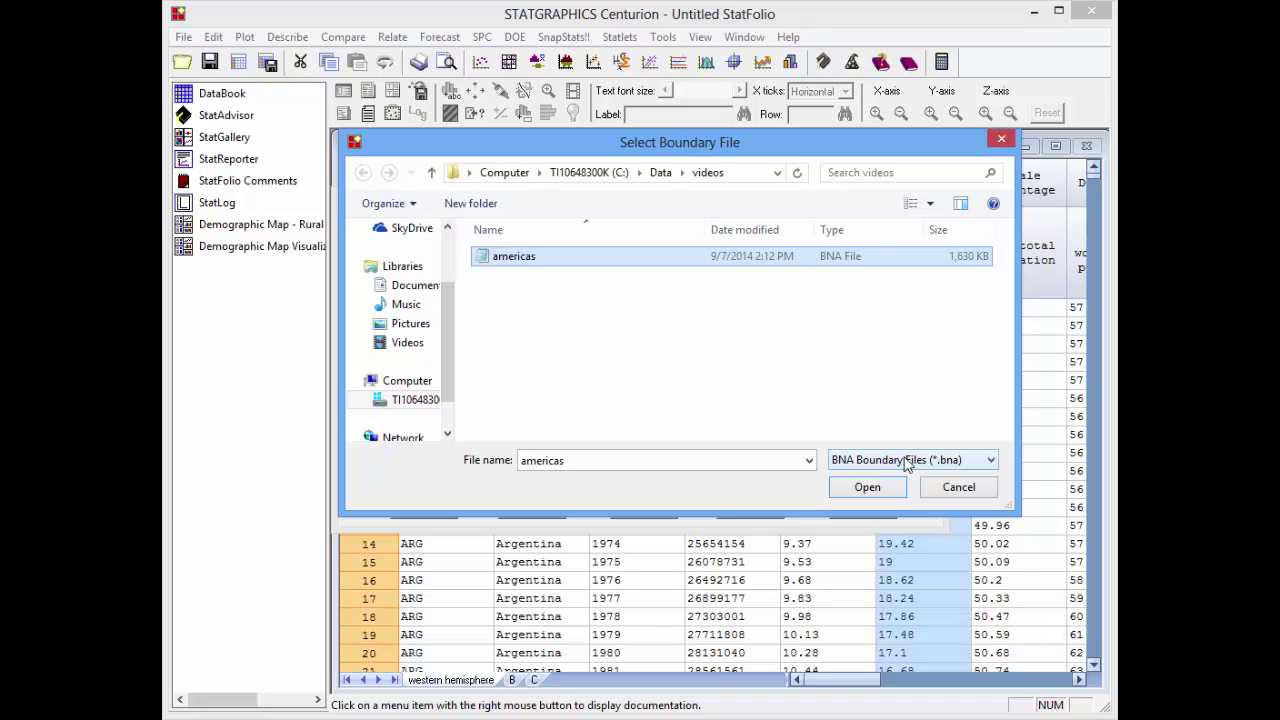
pyautogui.click(867, 488)
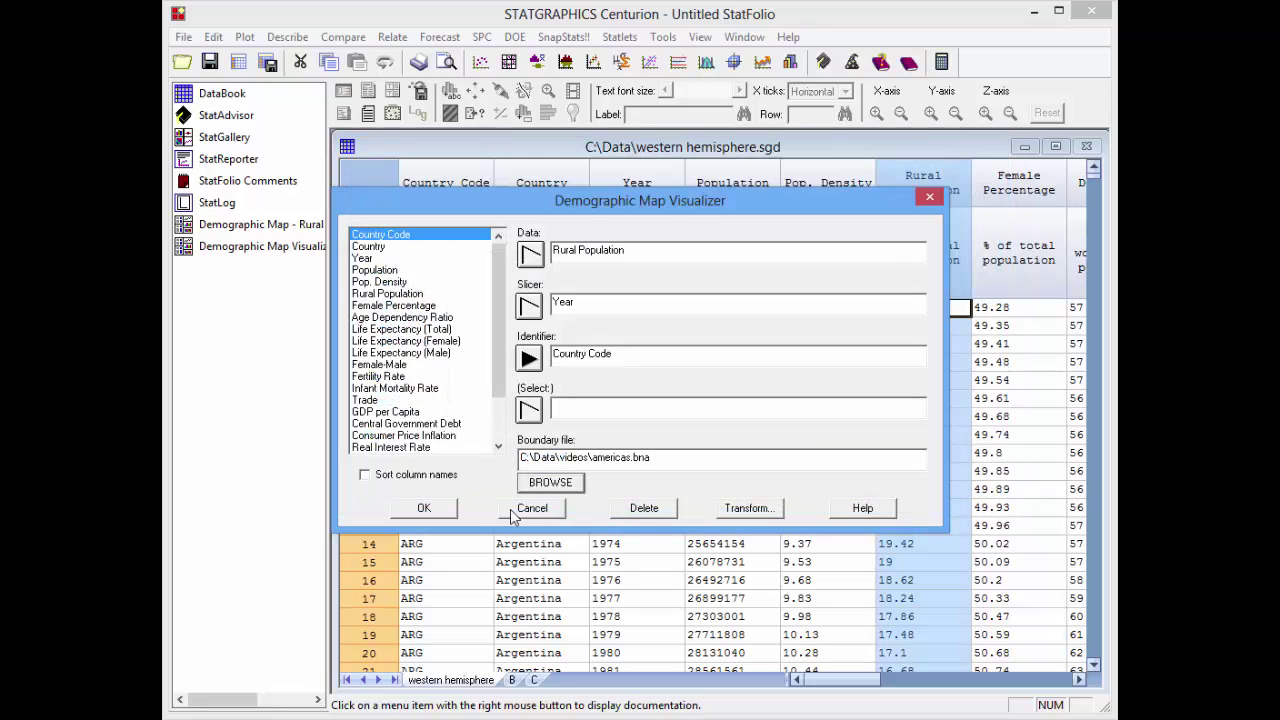
# Draw the 1961 map, move it up-left, and place the year title above it
pyautogui.click(441, 513)
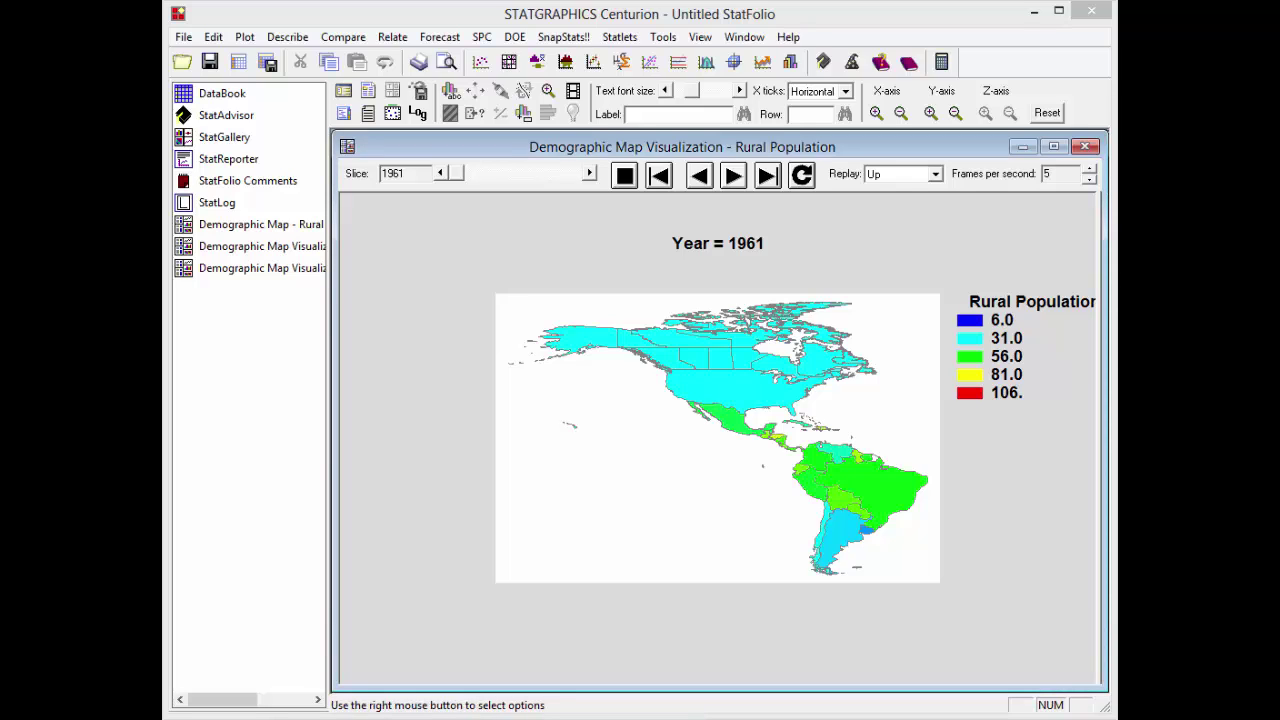
pyautogui.moveTo(925, 322); pyautogui.dragTo(816, 273)
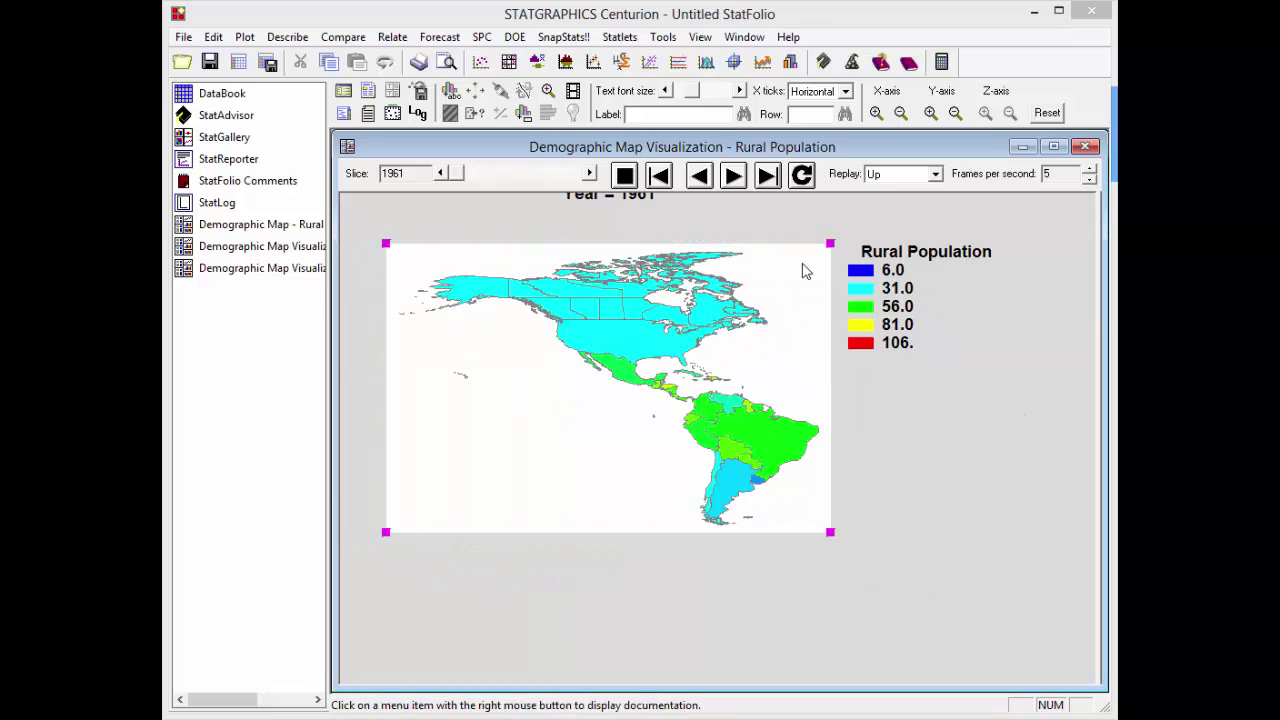
pyautogui.click(609, 197)
pyautogui.moveTo(609, 197); pyautogui.dragTo(609, 225)
# Enlarge the map plot downward by dragging its corner handle
pyautogui.click(808, 518)
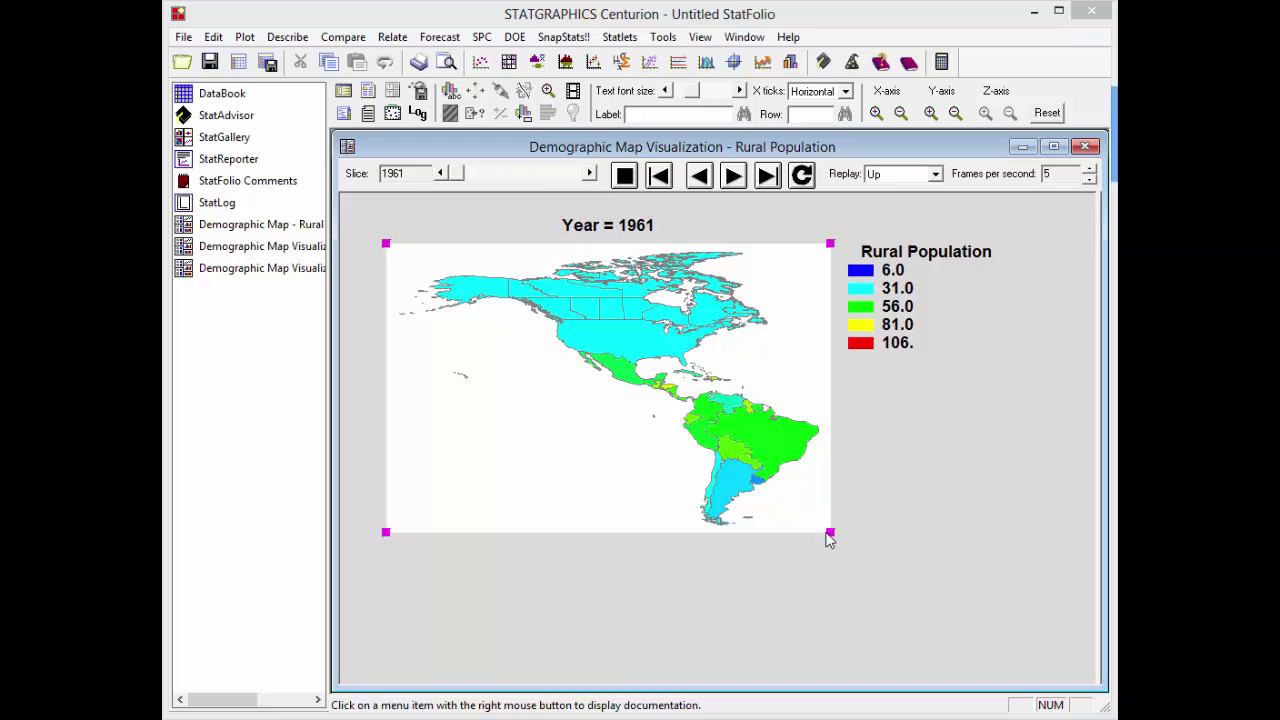
pyautogui.moveTo(830, 532); pyautogui.dragTo(828, 646)
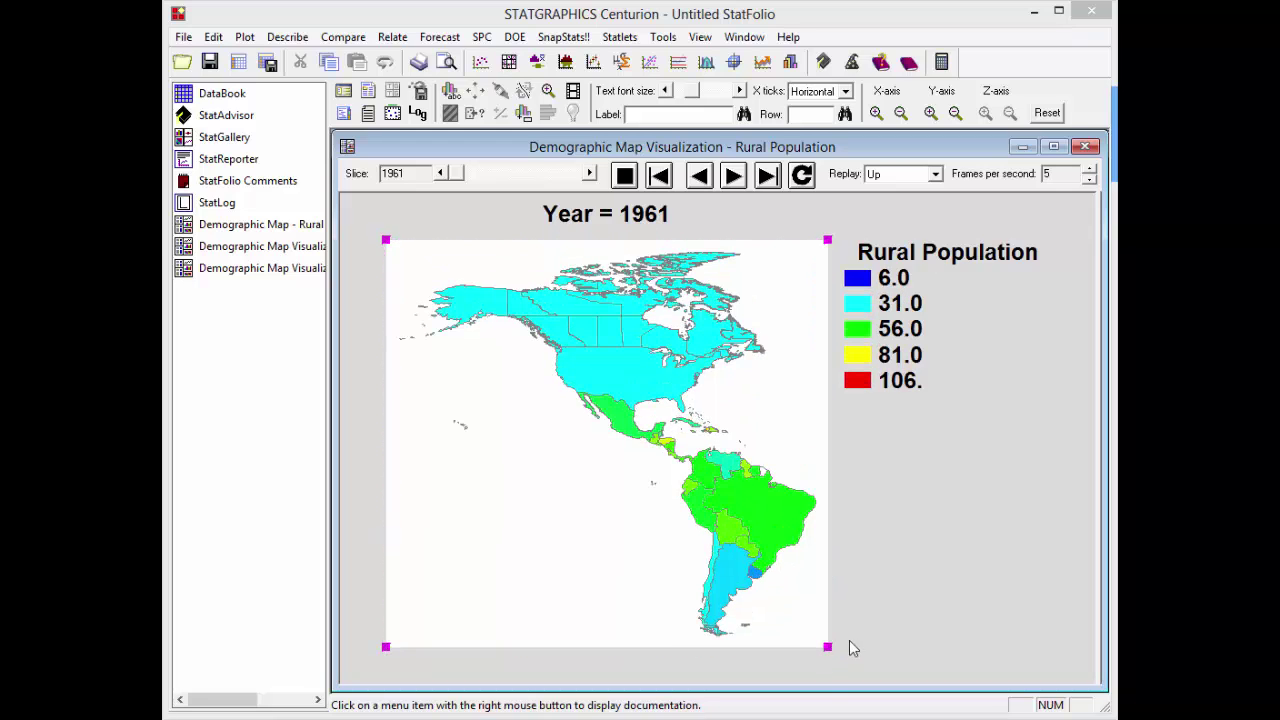
pyautogui.click(918, 588)
pyautogui.rightClick(907, 450)
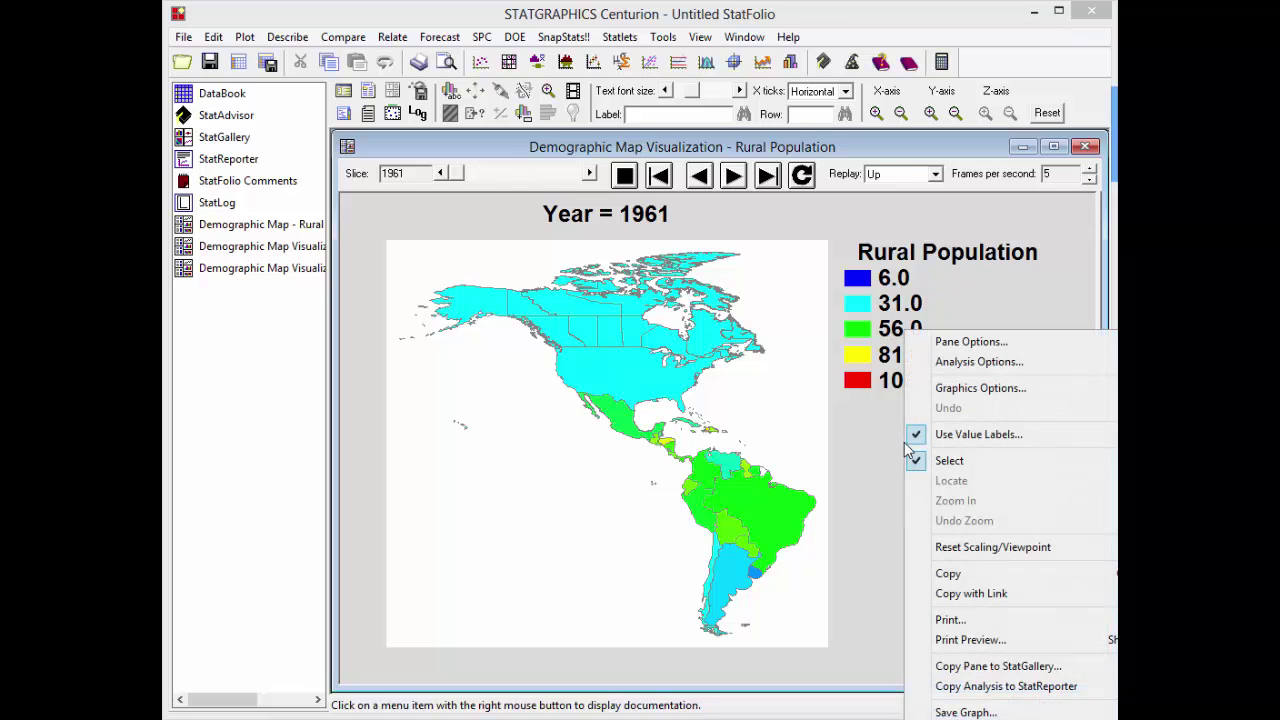
# Set the colour scale from 0 to 70 by 10, filling missing values with the previous year's
pyautogui.click(978, 363)
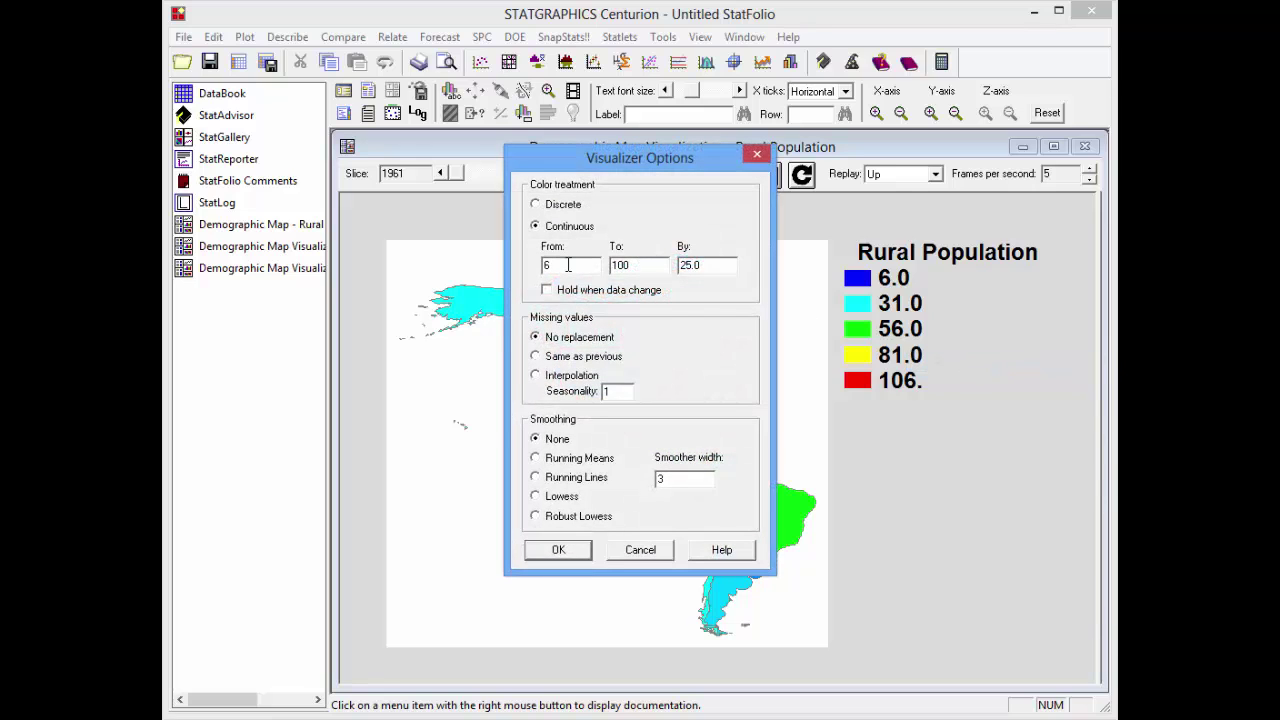
pyautogui.moveTo(568, 265); pyautogui.dragTo(493, 254)
pyautogui.write('0')
pyautogui.press('Tab')
pyautogui.write('70')
pyautogui.press('Tab')
pyautogui.write('10')
pyautogui.click(567, 364)
pyautogui.click(560, 550)
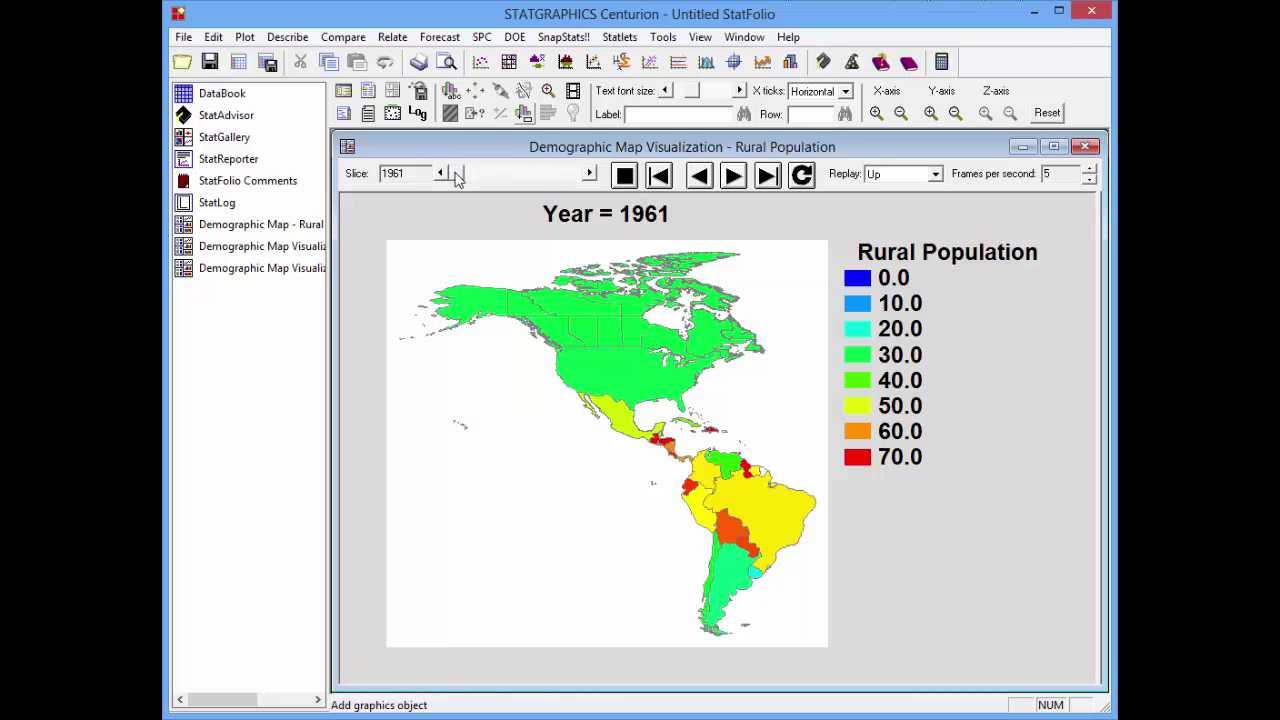
# Scrub and play the animation through 1961–2010, then replay it at 15 frames per second
pyautogui.moveTo(455, 175); pyautogui.dragTo(545, 185)
pyautogui.moveTo(567, 180); pyautogui.dragTo(449, 177)
pyautogui.click(732, 176)
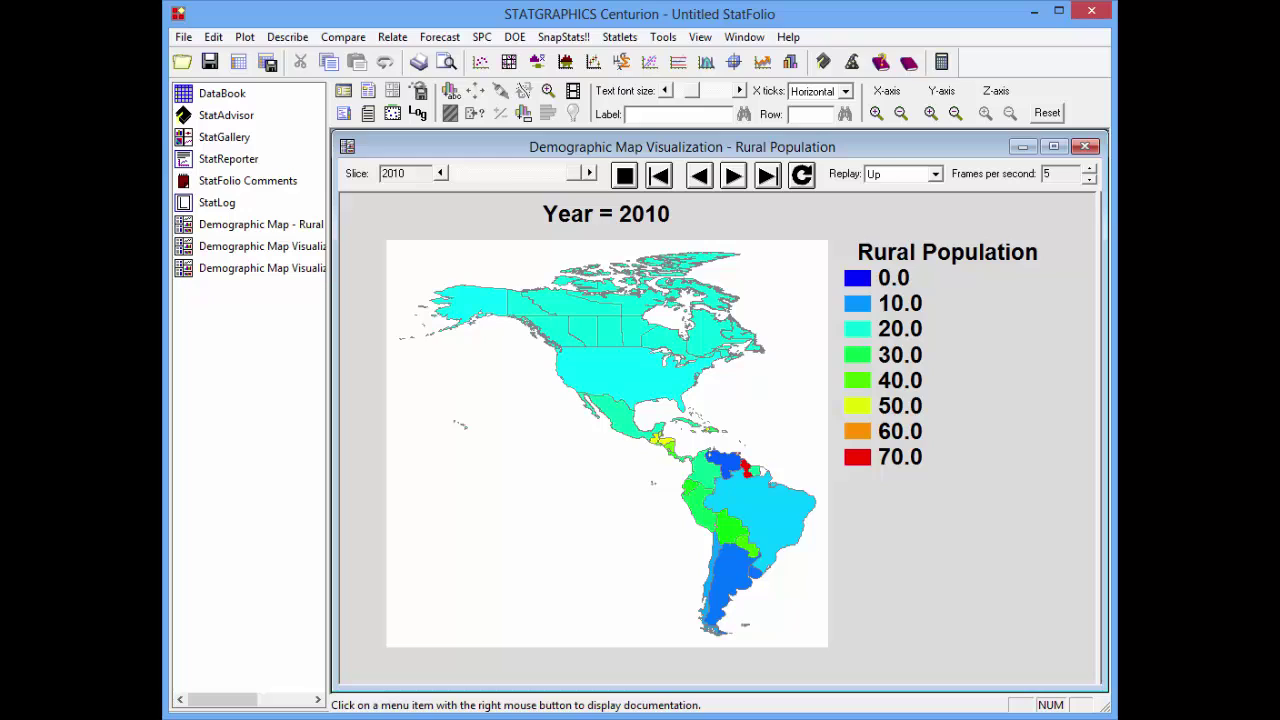
pyautogui.write('15')
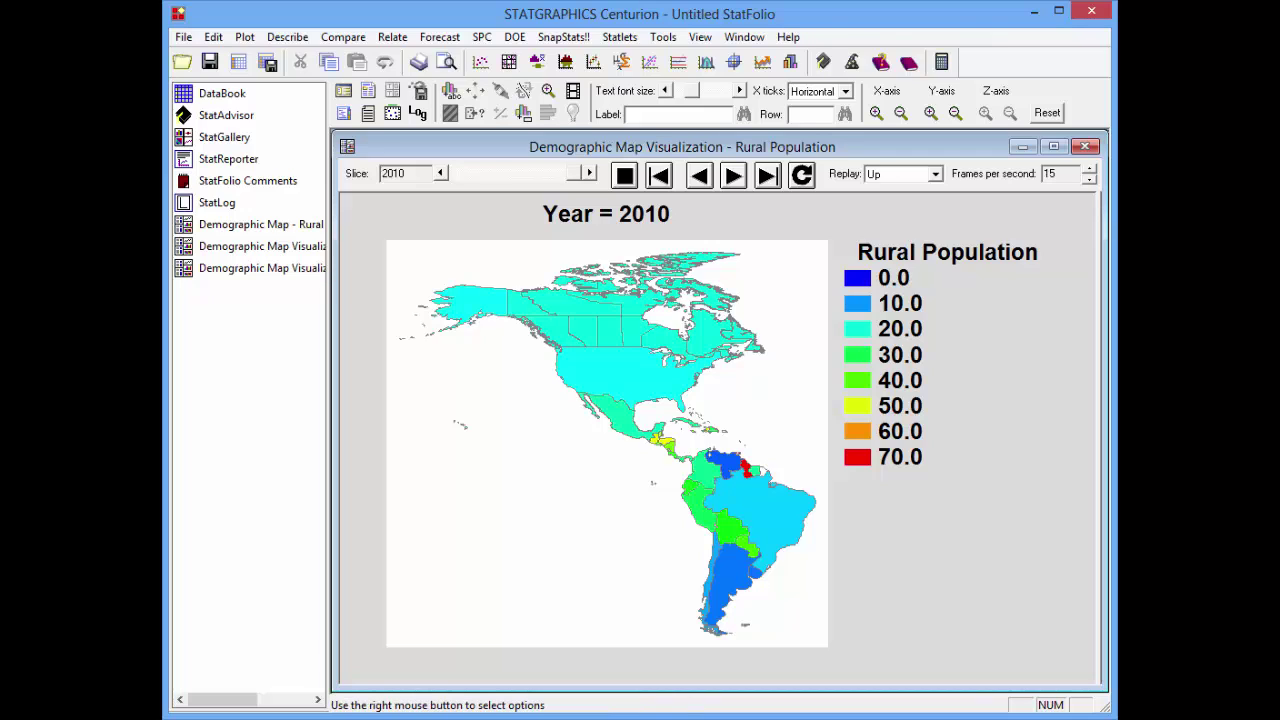
pyautogui.click(802, 177)
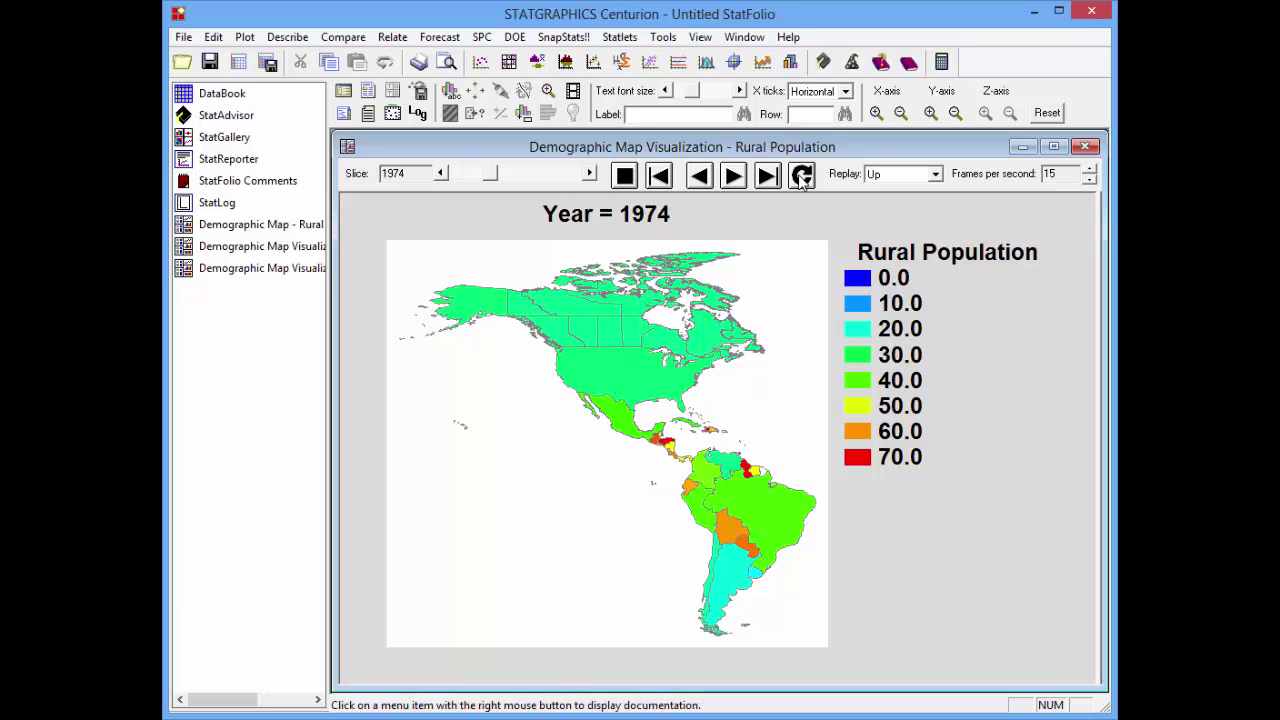